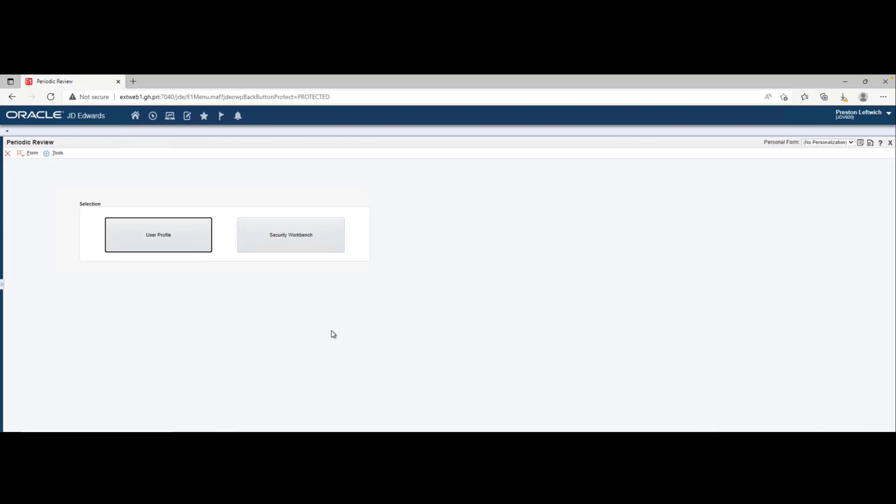
- Open the Security Workbench periodic review to work with and list its Not Reviewed records
left_click(298, 239)
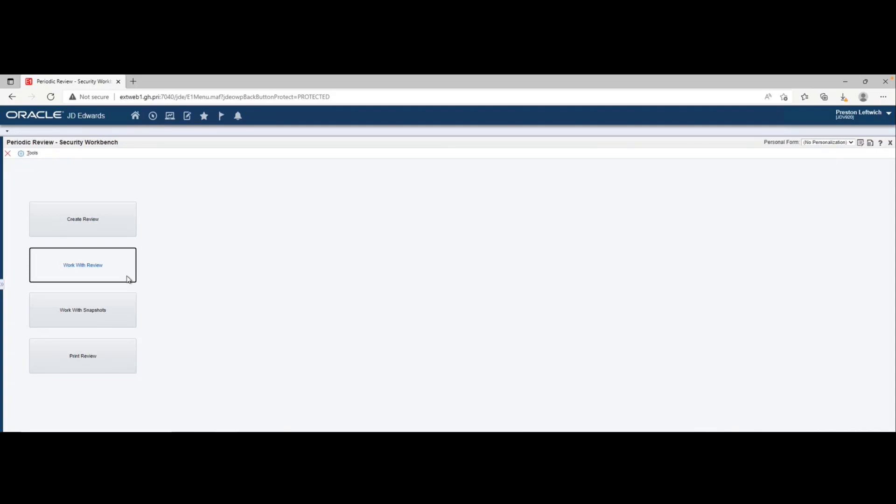
left_click(92, 273)
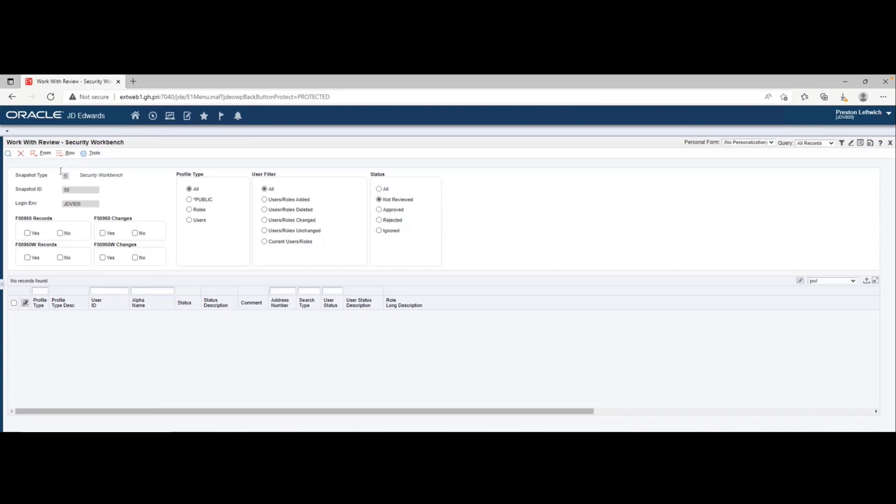
left_click(8, 154)
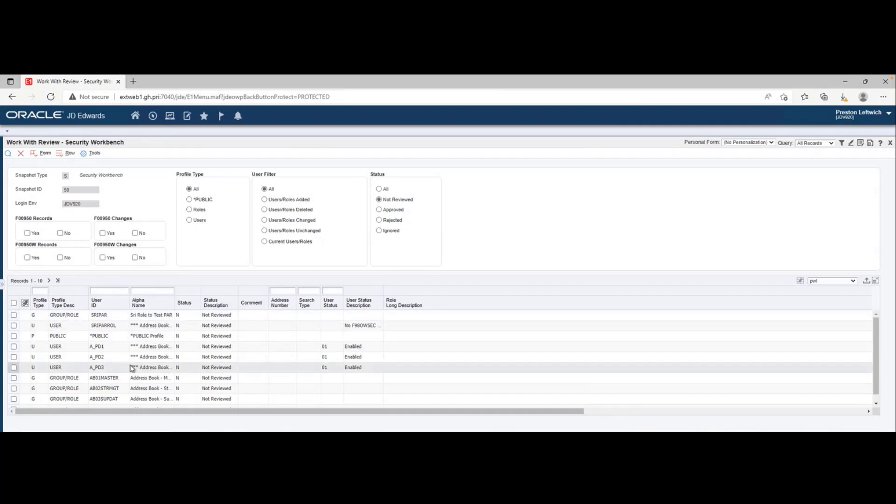
scroll(135, 363, "down", 1)
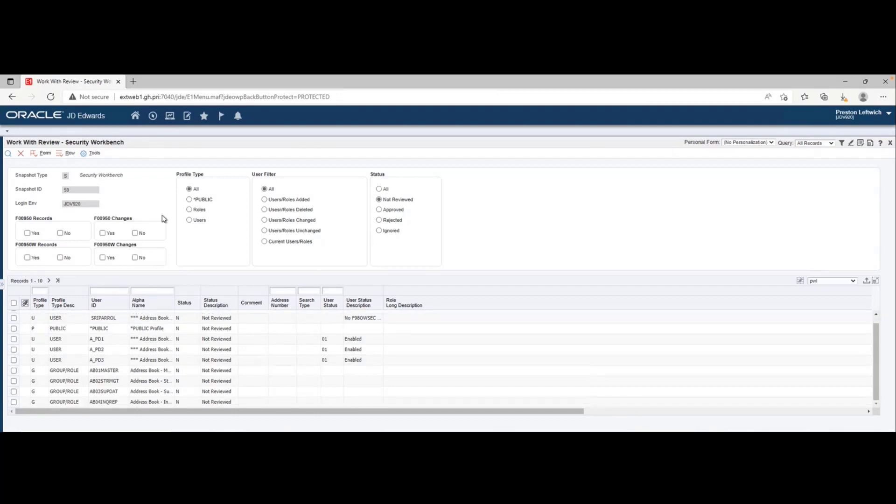
- Limit the review list to the Roles profile type and filter it to Roles Changed
left_click(197, 212)
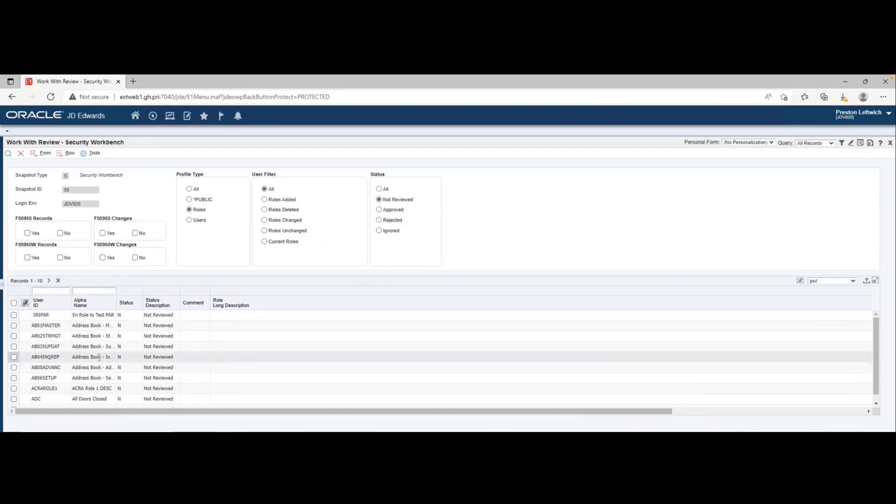
scroll(99, 357, "down", 1)
left_click(265, 199)
left_click(265, 210)
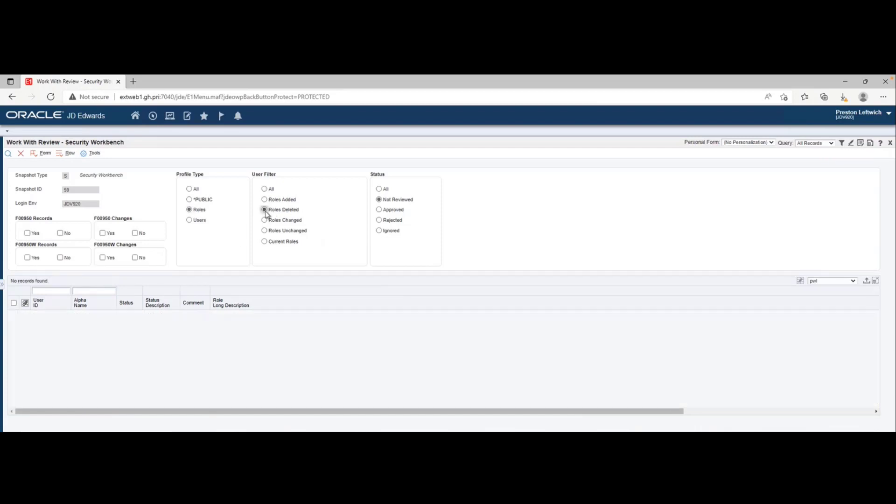
left_click(265, 221)
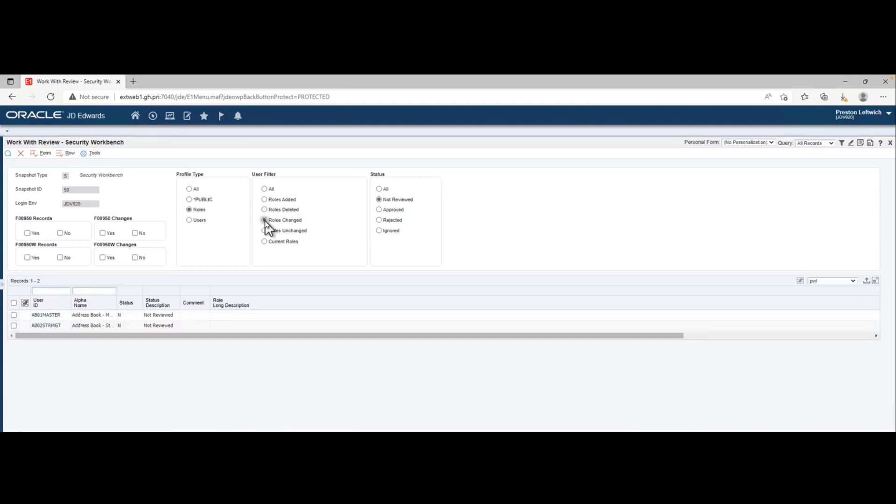
- Review role AB01MASTER's Standard Security changes between snapshots, limited to the Action security type, and return to the review list
left_click(13, 315)
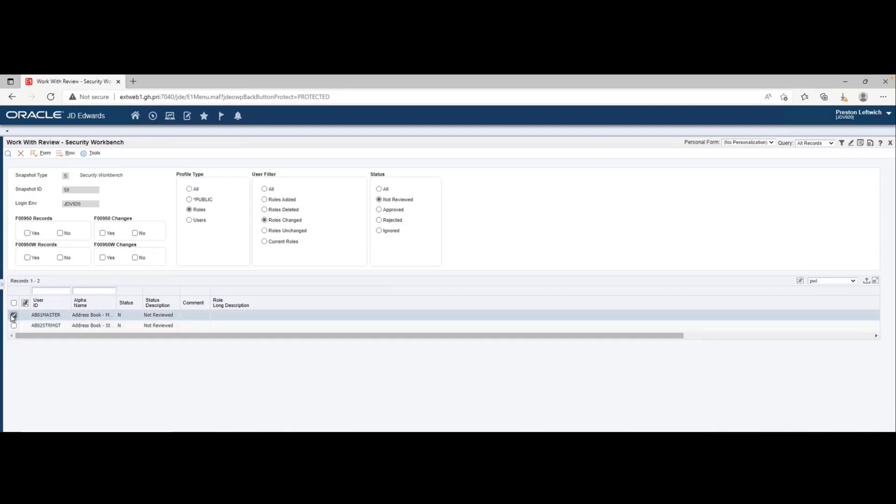
right_click(13, 319)
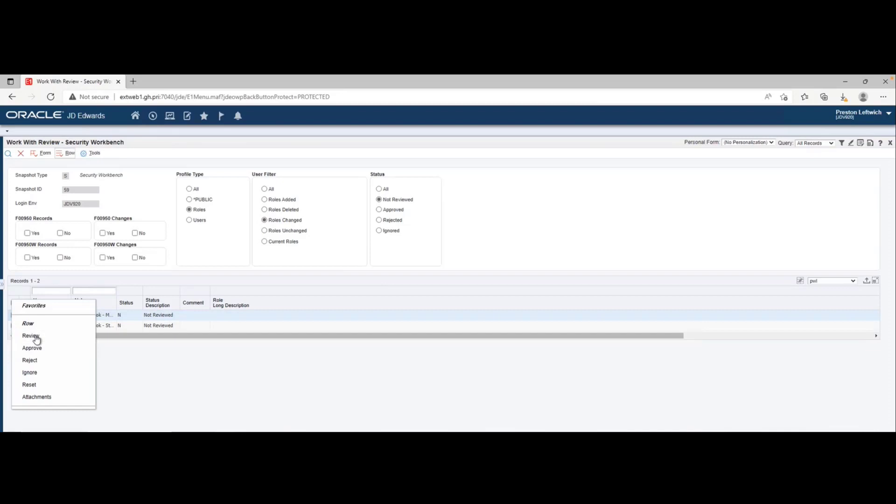
left_click(36, 341)
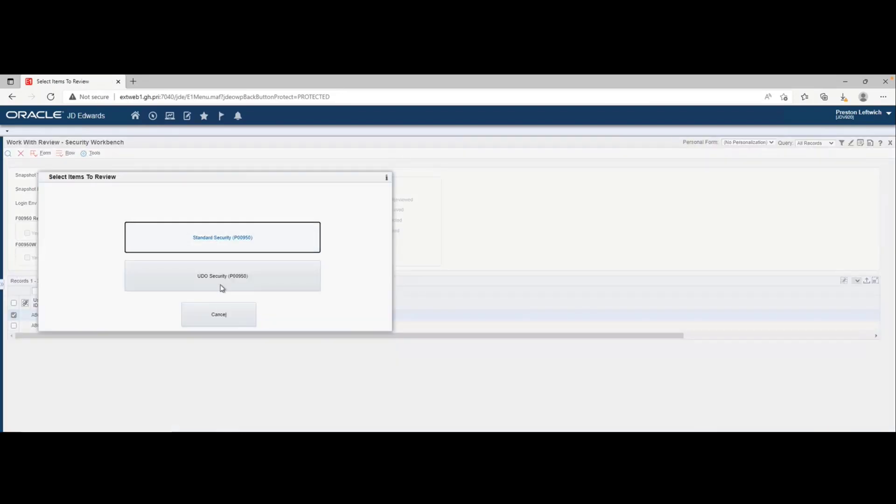
left_click(233, 247)
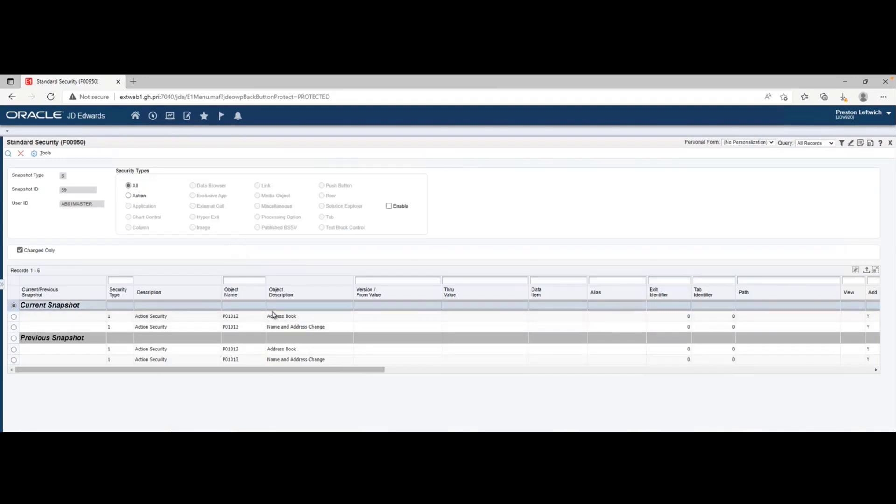
left_click(134, 197)
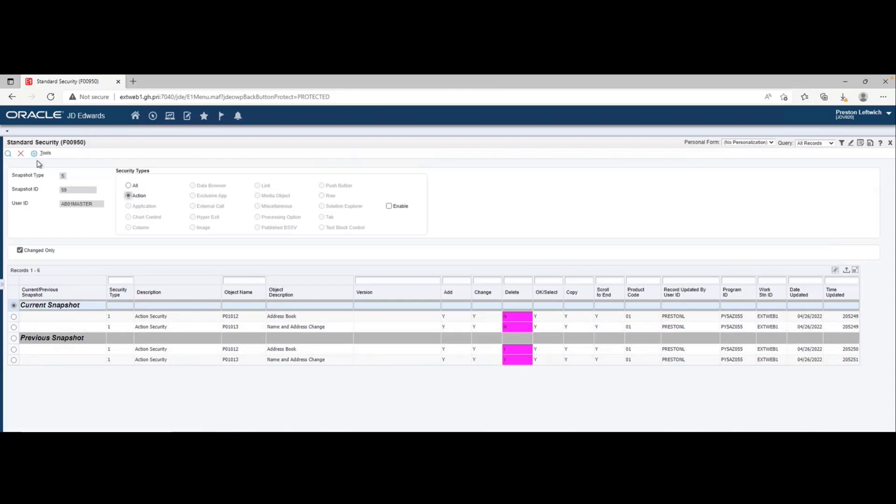
left_click(21, 154)
left_click(227, 313)
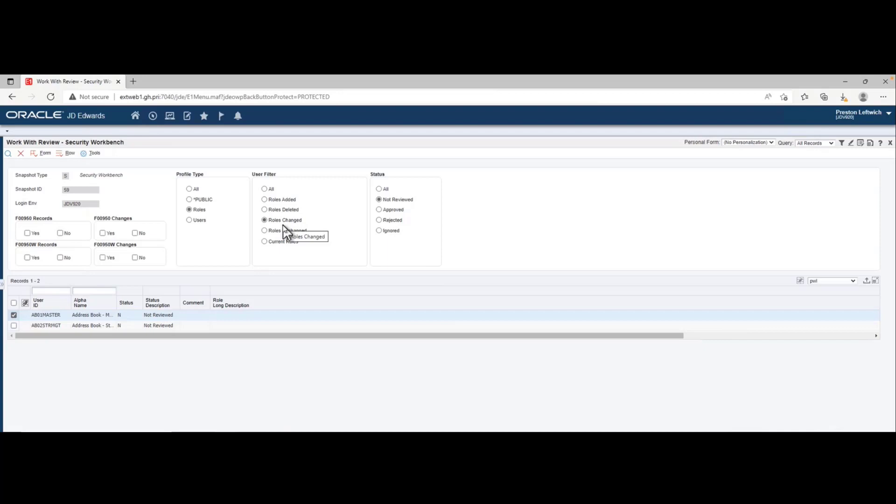
- Select only role AB02STRMGT and examine its UDO Security snapshot comparison
left_click(13, 315)
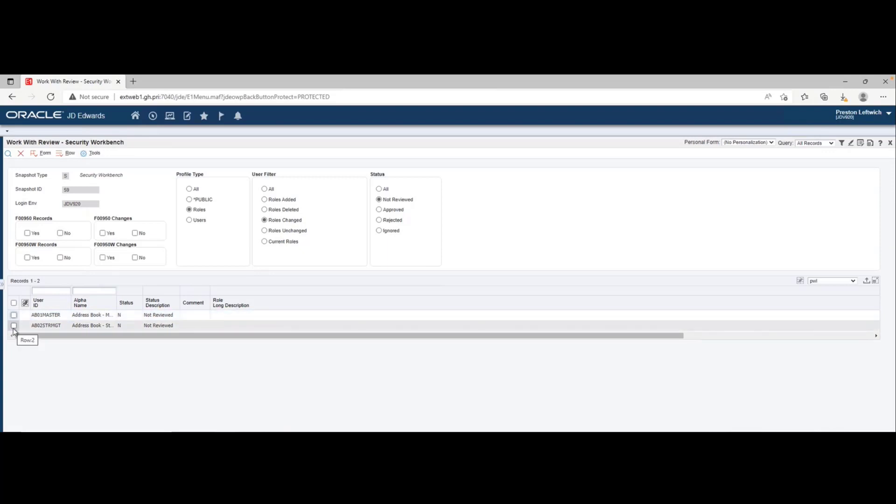
left_click(13, 325)
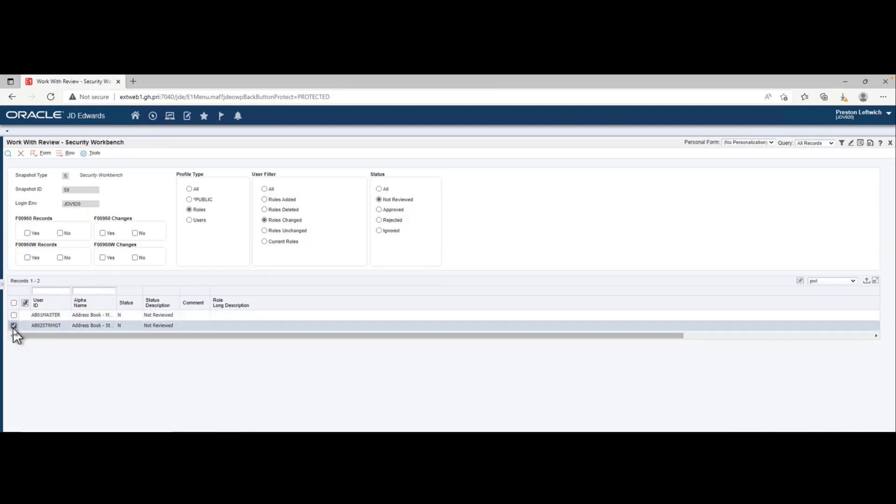
right_click(14, 328)
left_click(32, 336)
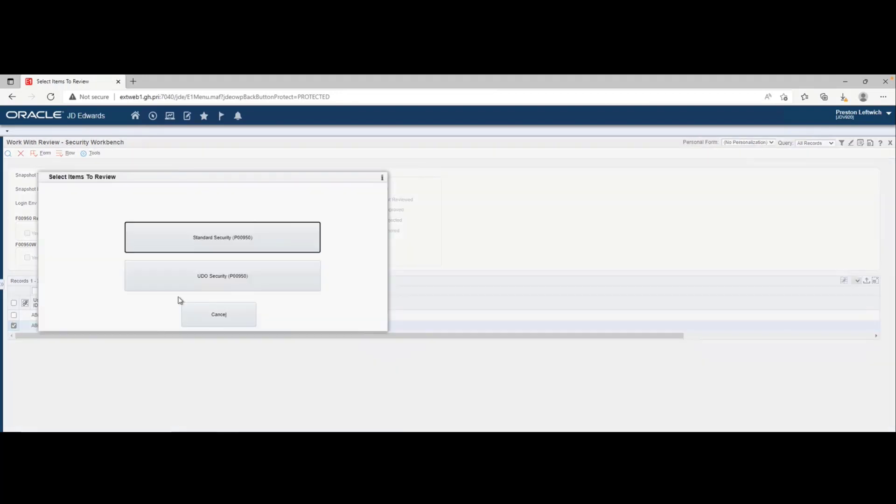
left_click(231, 278)
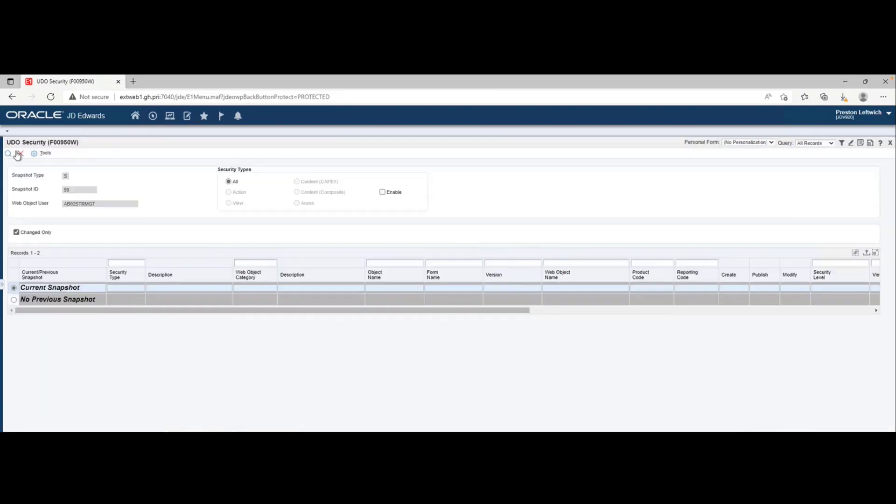
left_click(19, 154)
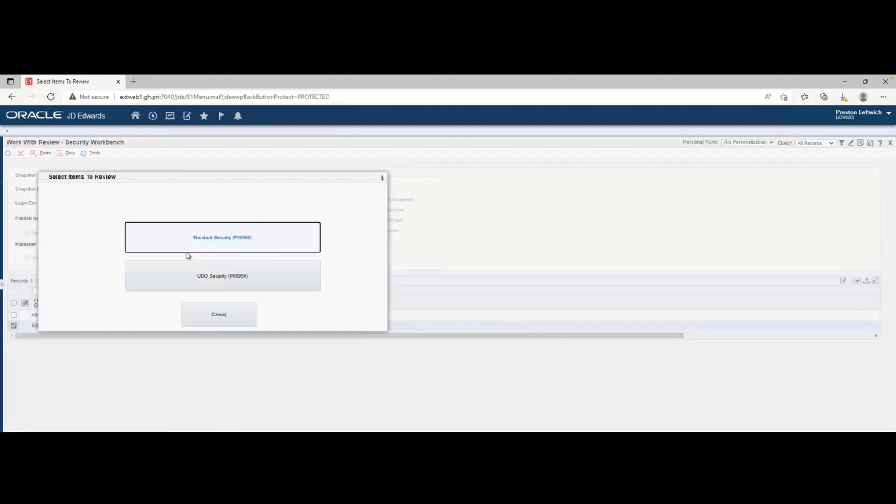
- Examine role AB02STRMGT's Standard Security changes across the permission columns and return to the review list
left_click(244, 244)
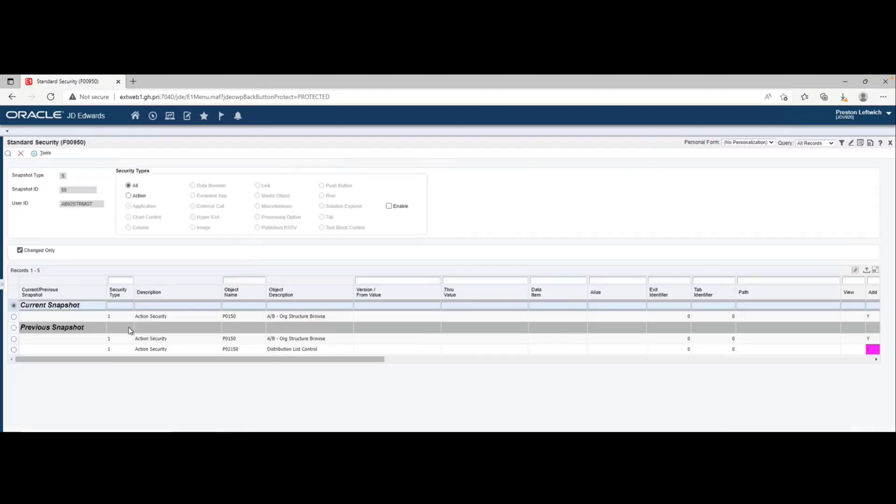
left_click_drag(336, 360, 502, 365)
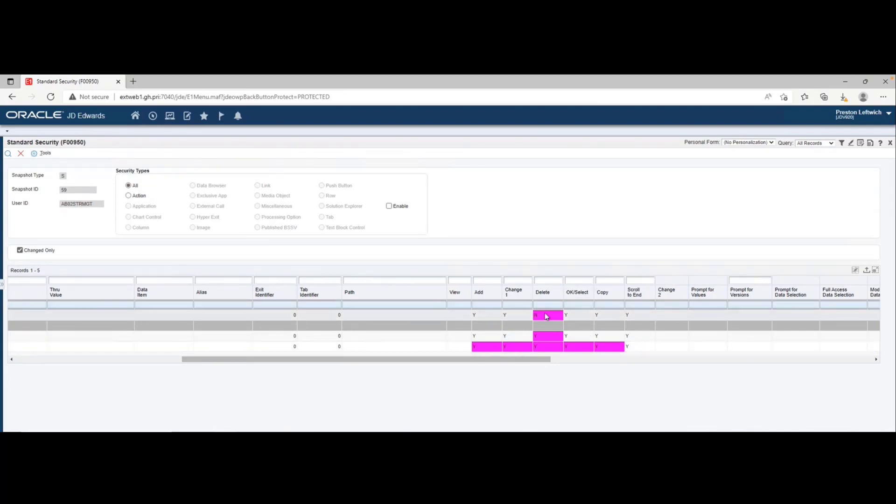
left_click(22, 153)
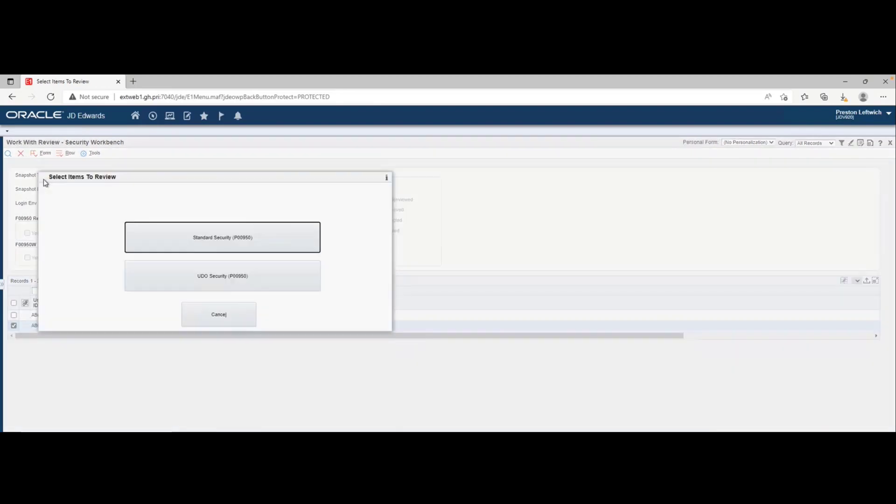
left_click(219, 314)
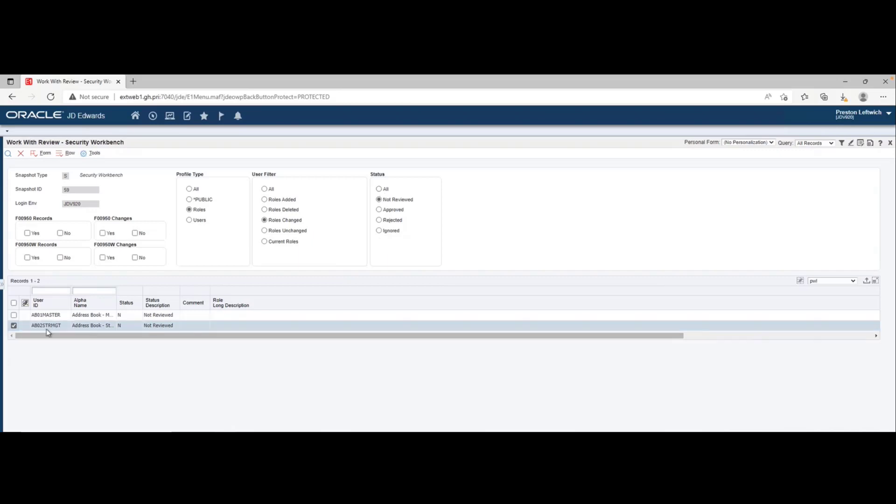
left_click(14, 315)
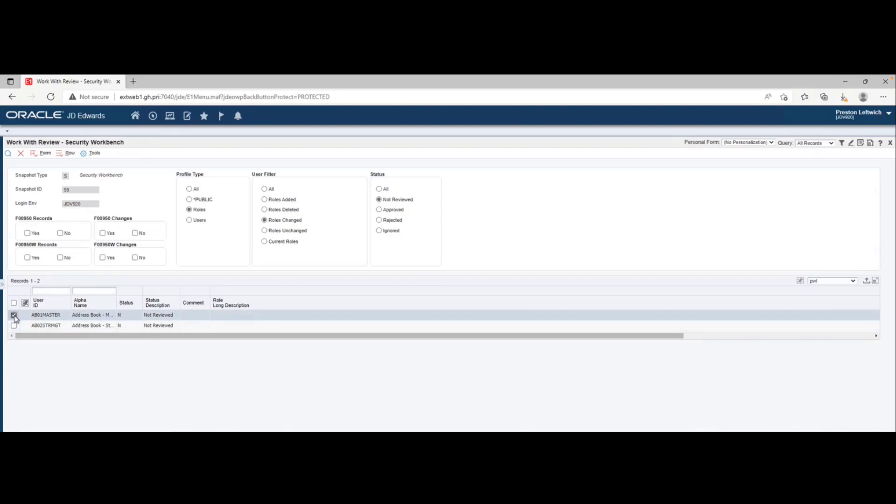
right_click(14, 319)
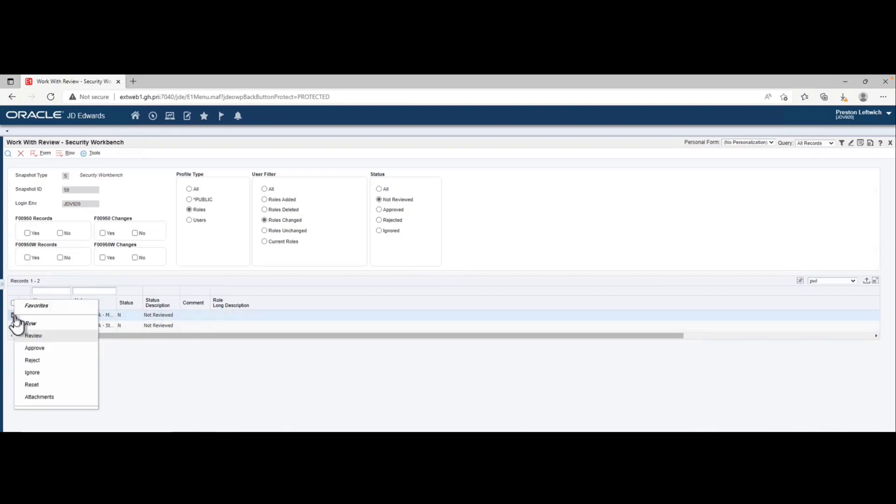
left_click(41, 348)
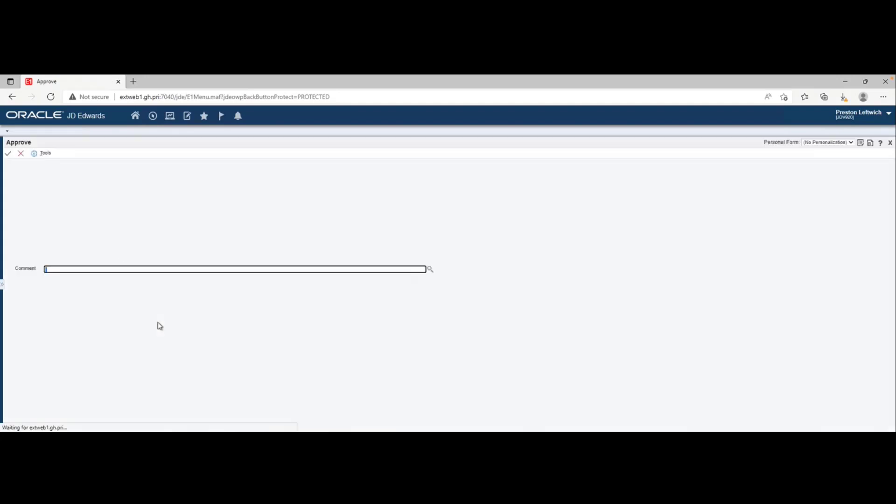
left_click(20, 153)
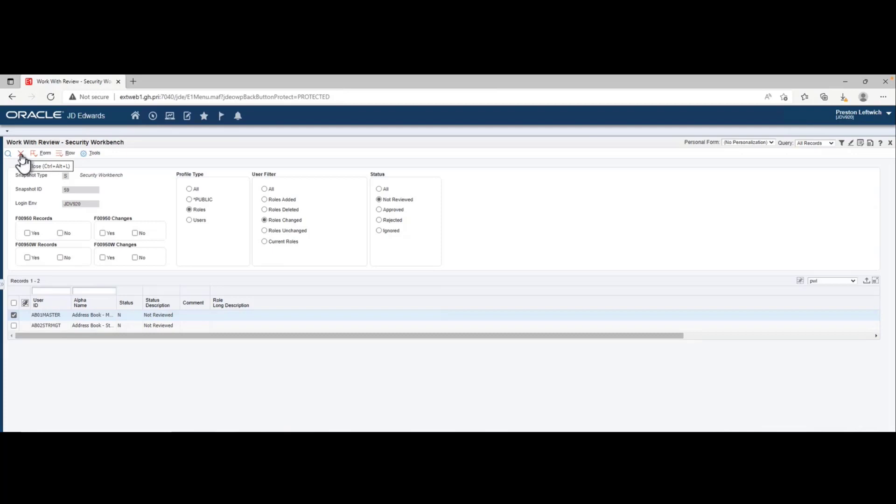
- Leave the Security Workbench review, open the User Profile review and filter its records to Users Changed
left_click(21, 153)
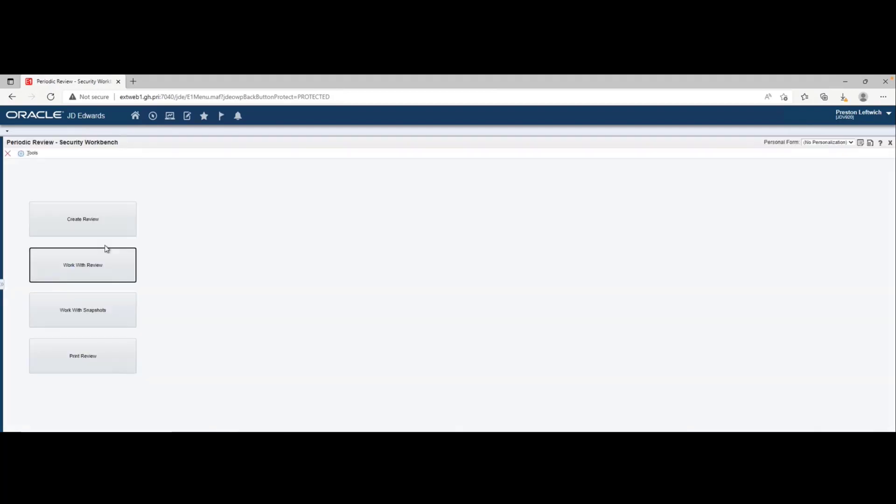
left_click(7, 153)
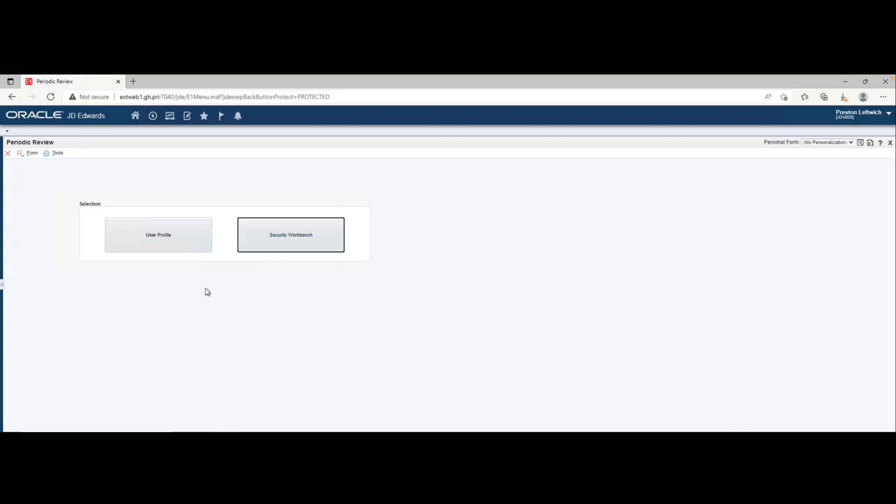
left_click(156, 245)
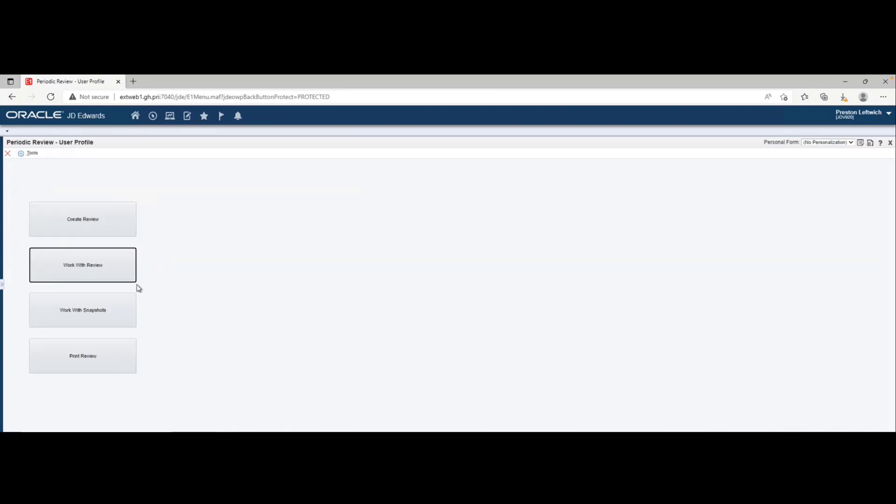
left_click(77, 270)
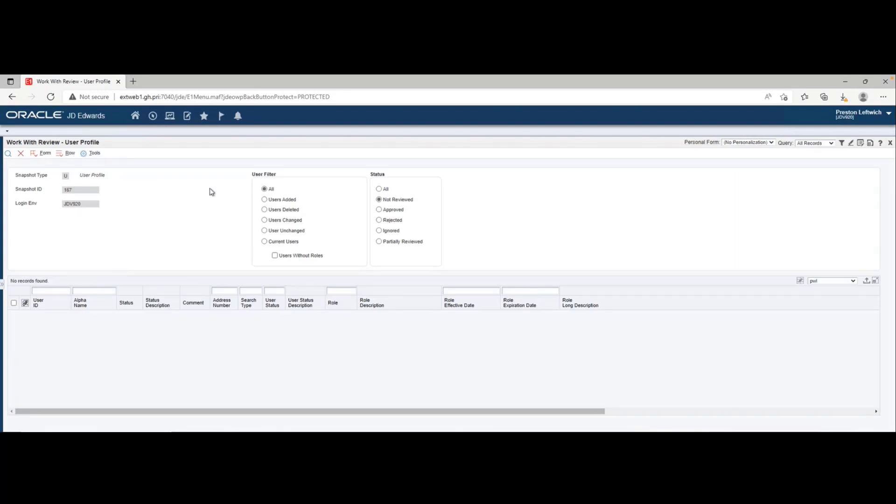
left_click(73, 191)
left_click(282, 222)
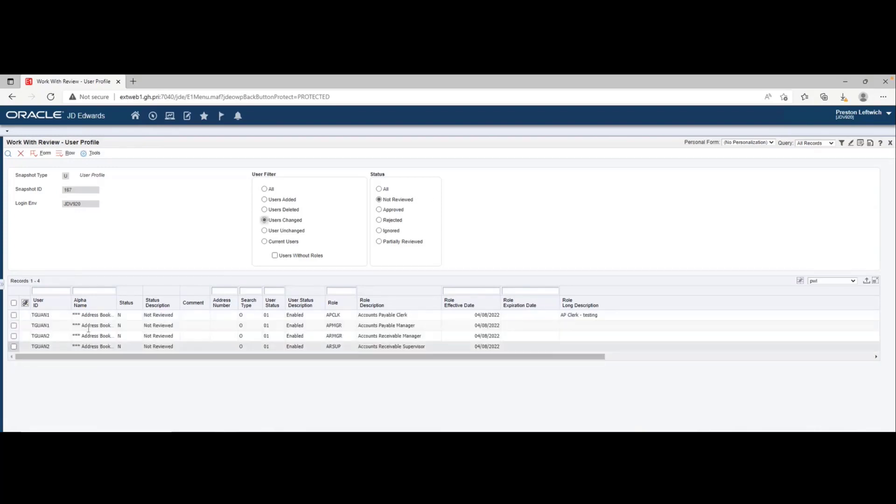
- Compare the current and previous snapshots of the APCLK row's user, first for Roles (P95921) and then for User (P0092)
left_click(14, 316)
right_click(15, 317)
left_click(37, 335)
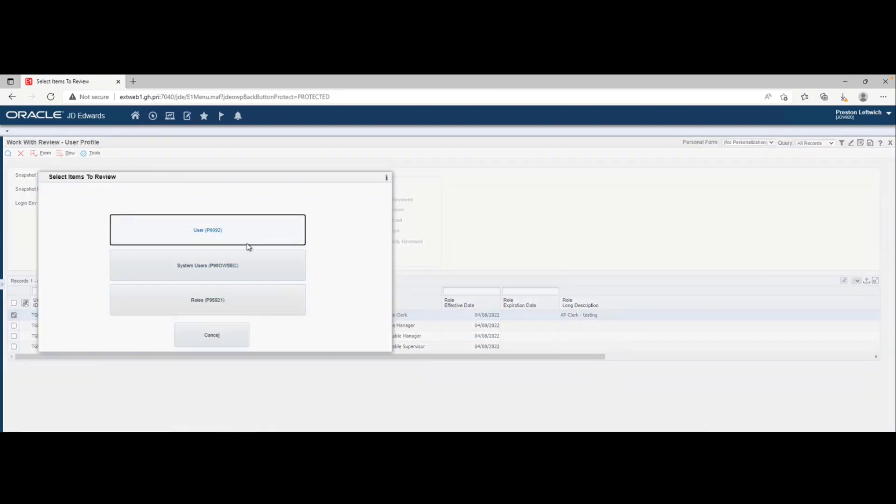
left_click(246, 305)
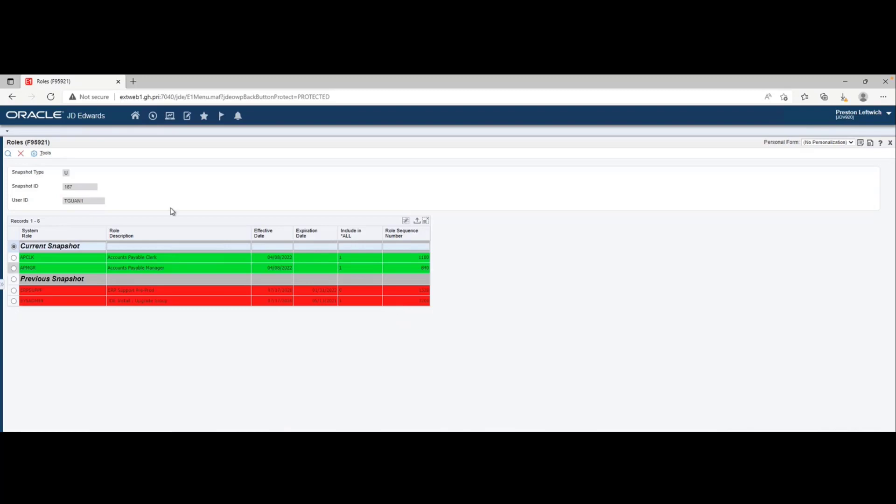
left_click(19, 155)
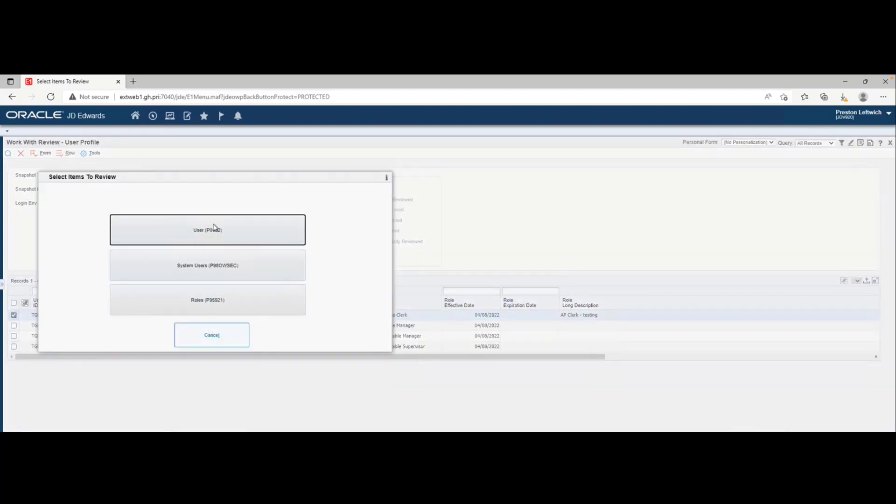
left_click(222, 239)
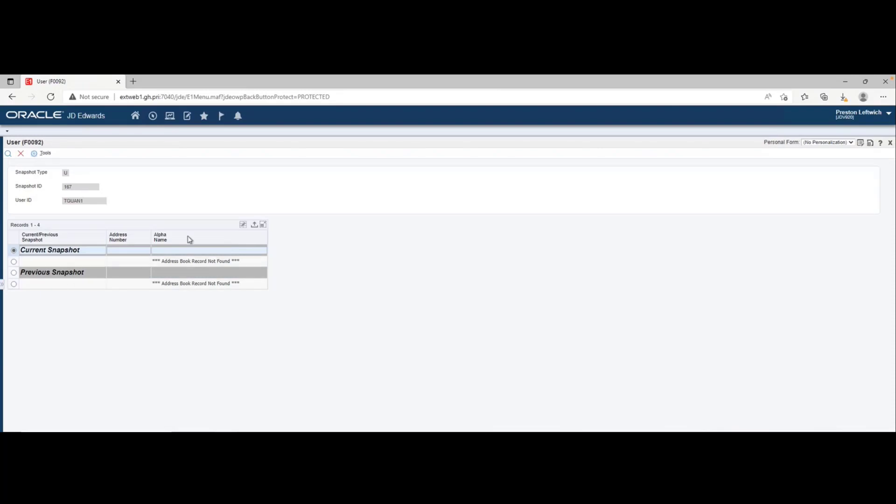
- Compare the current and previous snapshots of the APCLK row's user for System Users (P98OWSEC), then dismiss the item selection
left_click(21, 154)
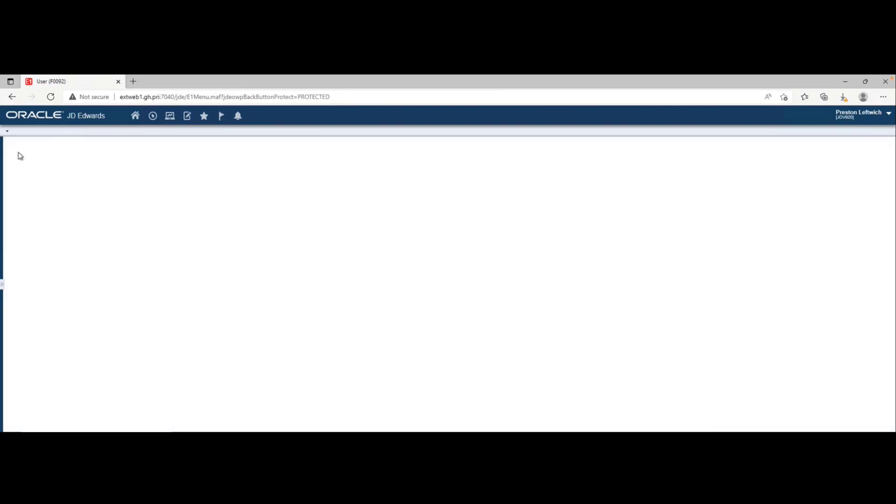
left_click(183, 269)
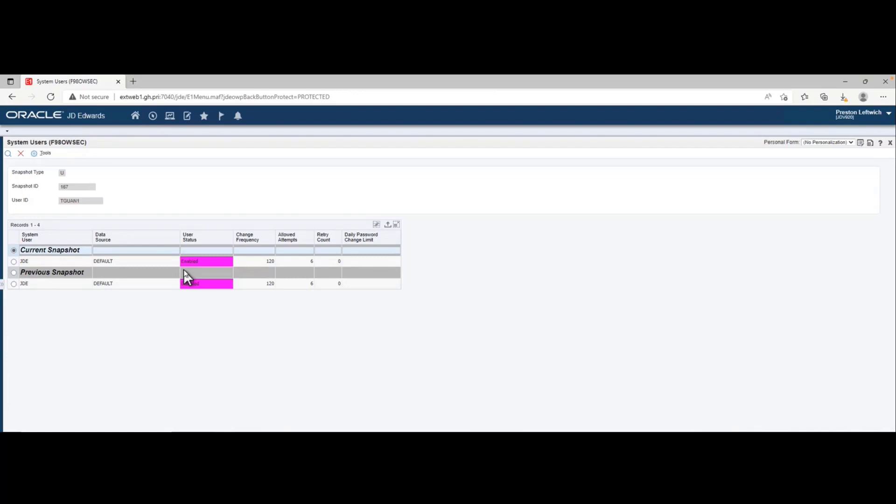
left_click(20, 155)
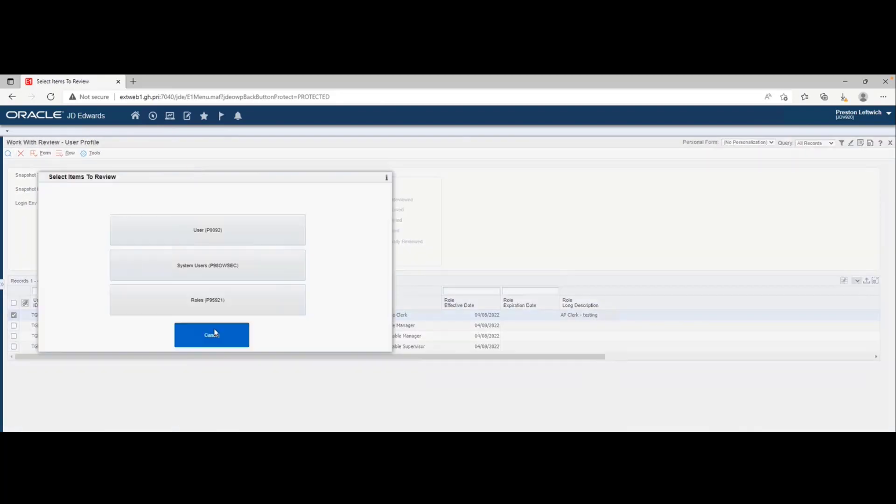
left_click(213, 334)
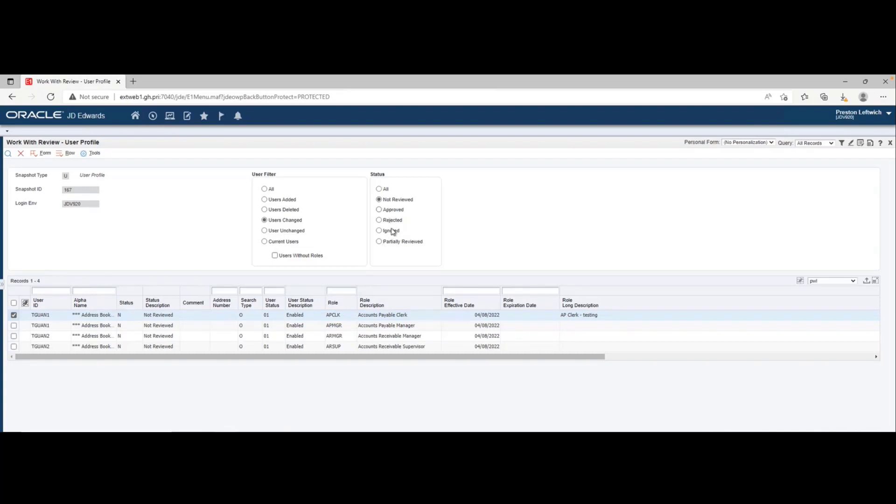
- Leave the User Profile review for the list of User Profile snapshots and examine the row actions available for closed snapshot 165
left_click(21, 154)
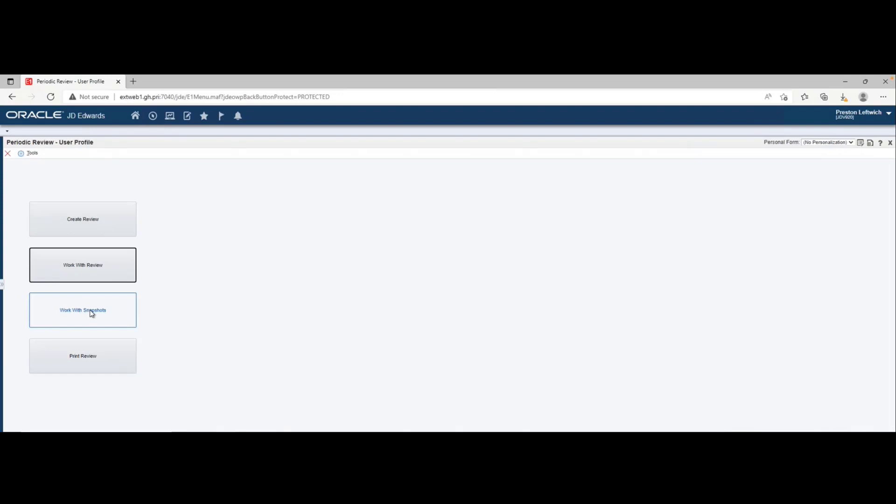
left_click(92, 313)
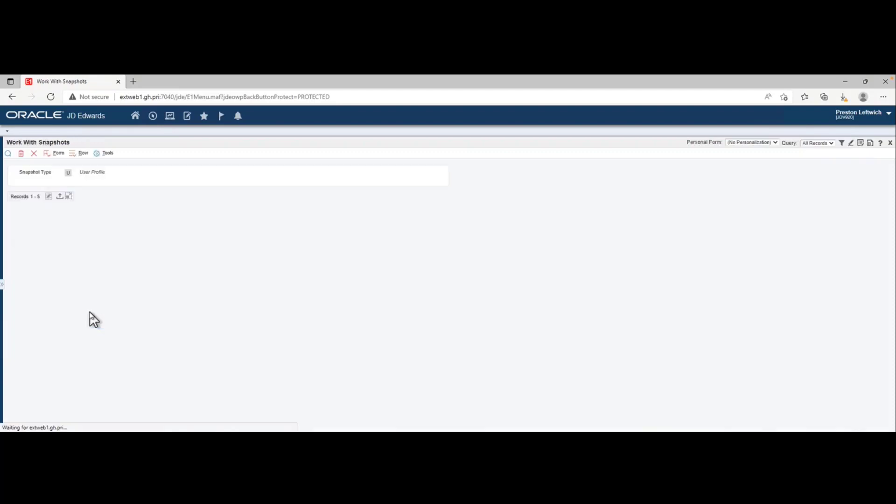
left_click(14, 253)
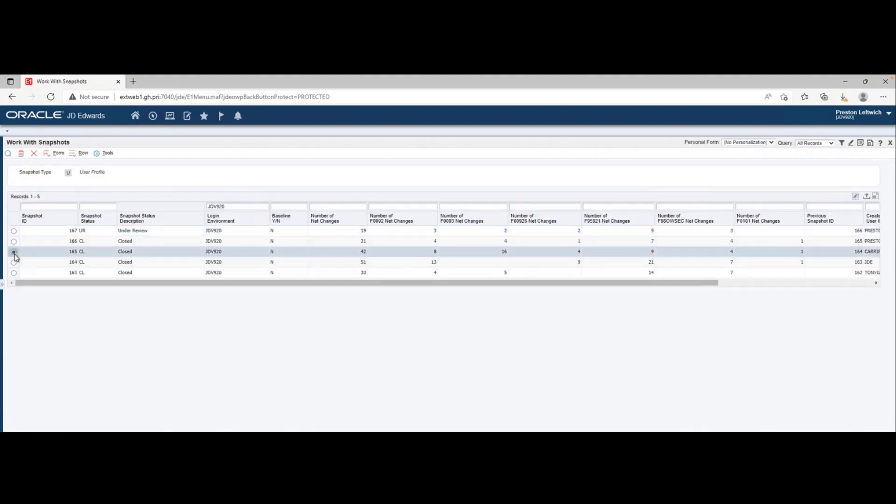
right_click(15, 257)
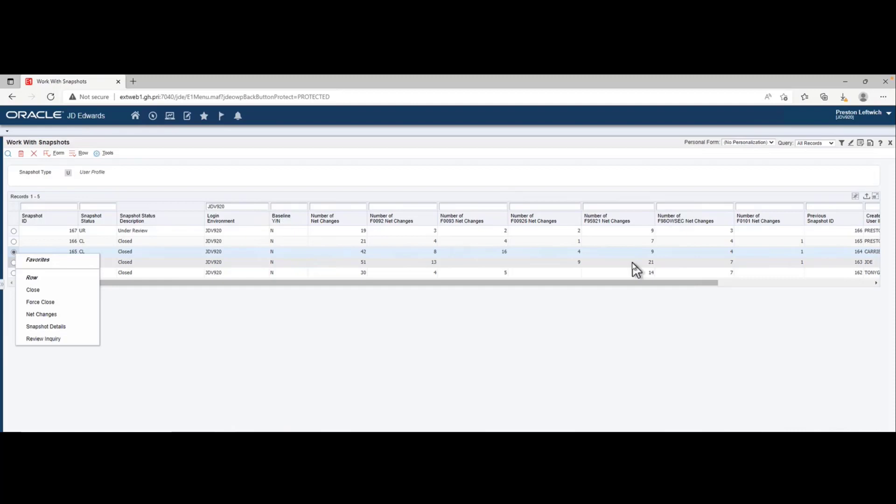
left_click(268, 191)
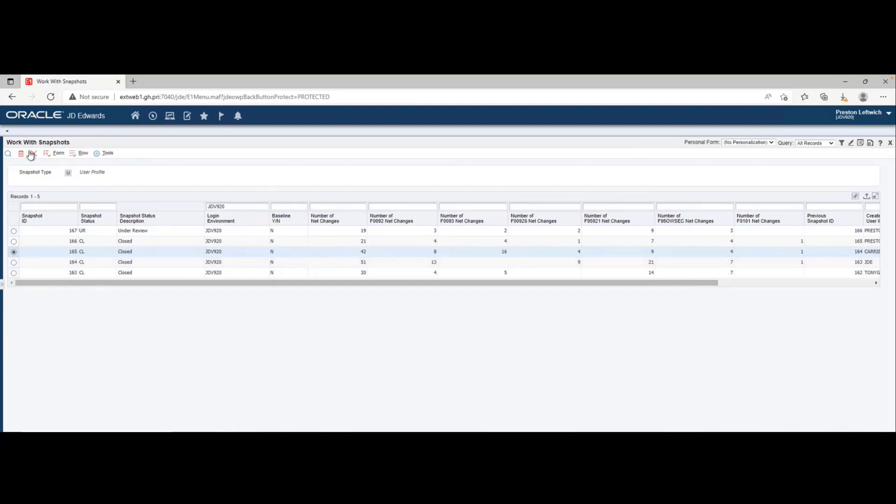